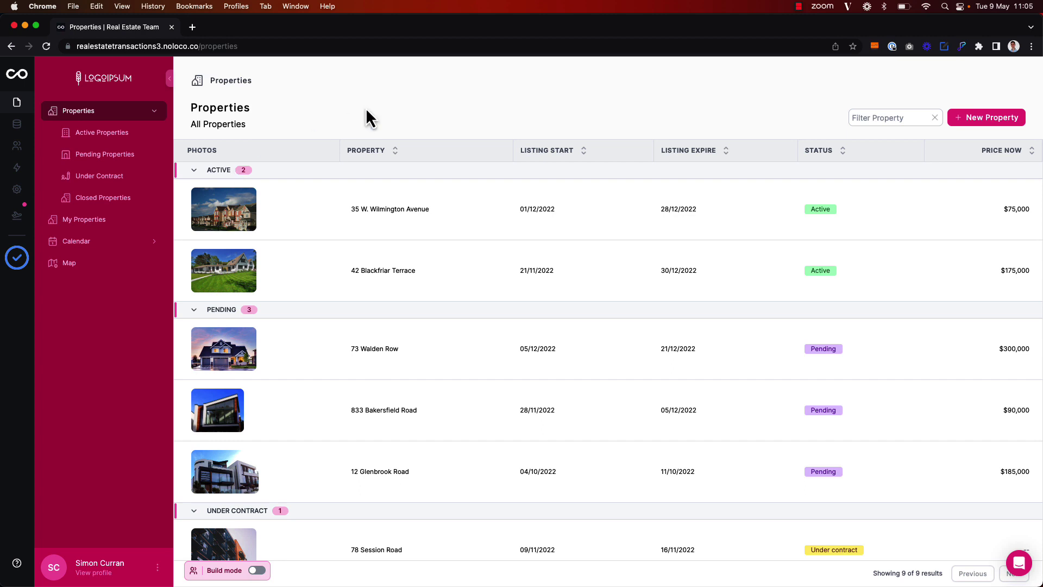
# Step: Preview the app as the agent user and open the 12 Glenbrook Road property details
pyautogui.click(193, 569)
pyautogui.write('ale')
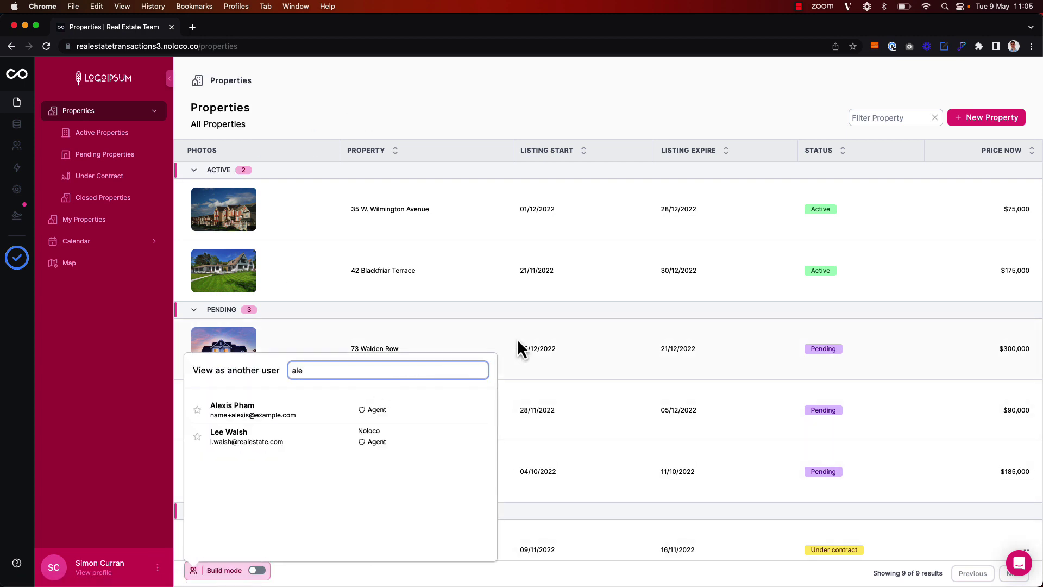
pyautogui.click(470, 412)
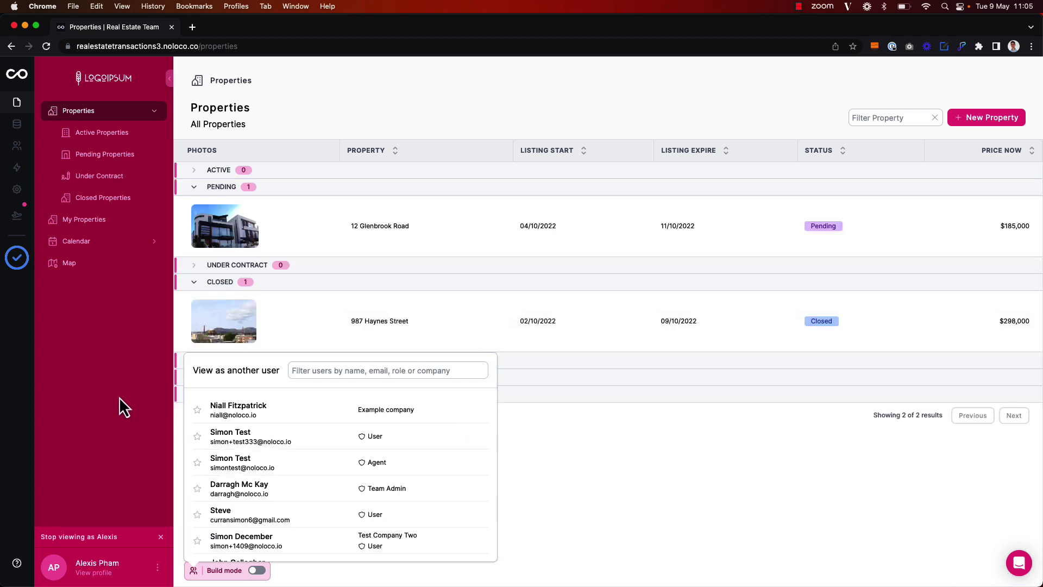
pyautogui.click(581, 233)
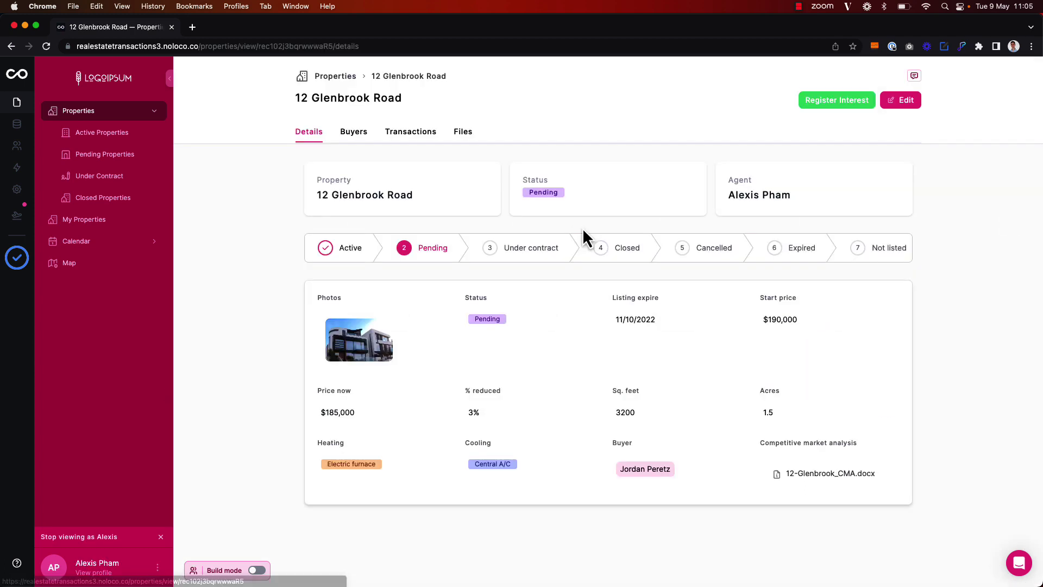
# Step: Open the Properties Agent Property Permissions rule and inspect its properties-collection condition value
pyautogui.click(16, 127)
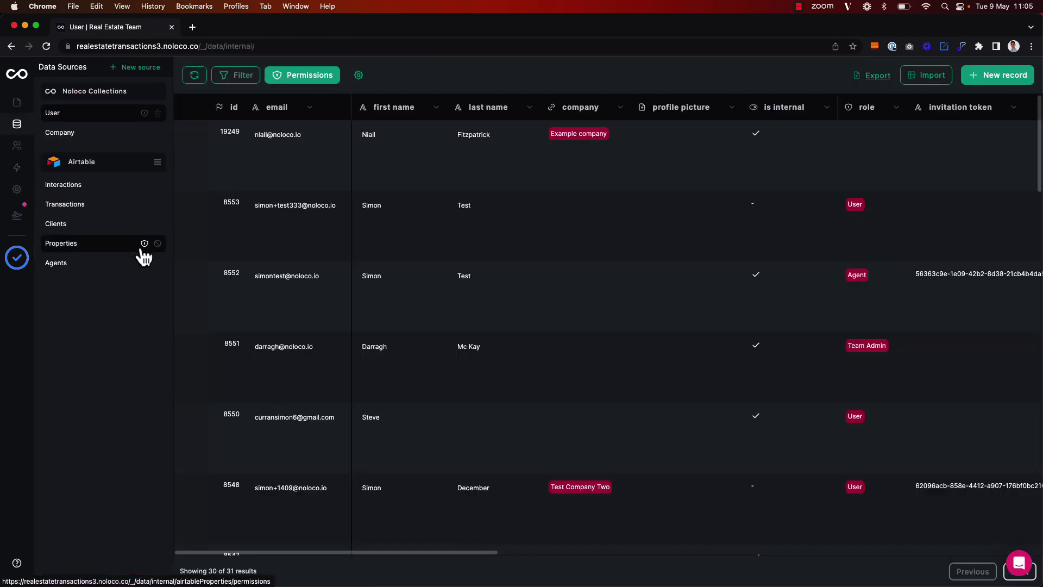
pyautogui.click(144, 243)
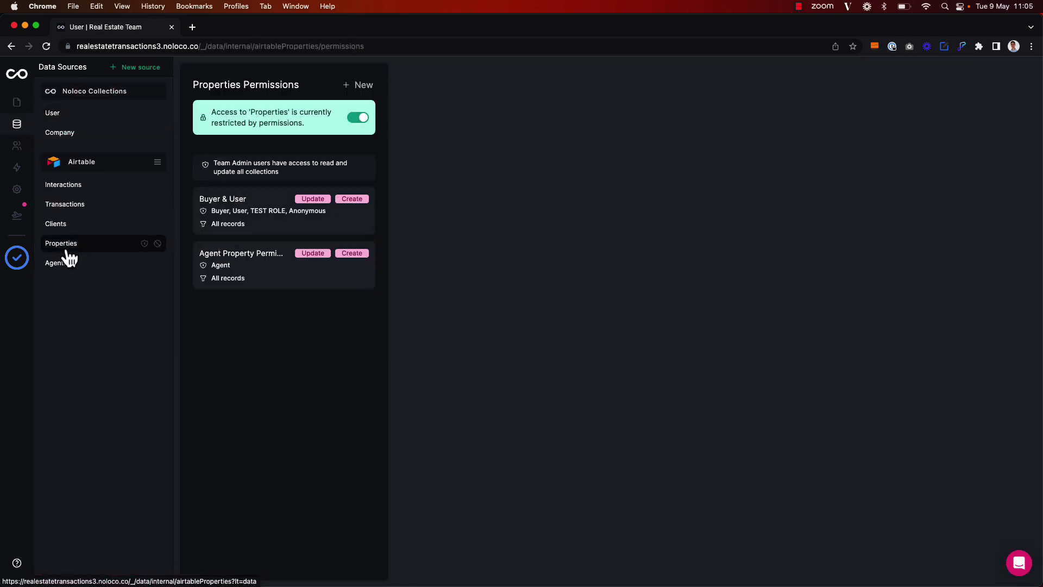
pyautogui.click(211, 265)
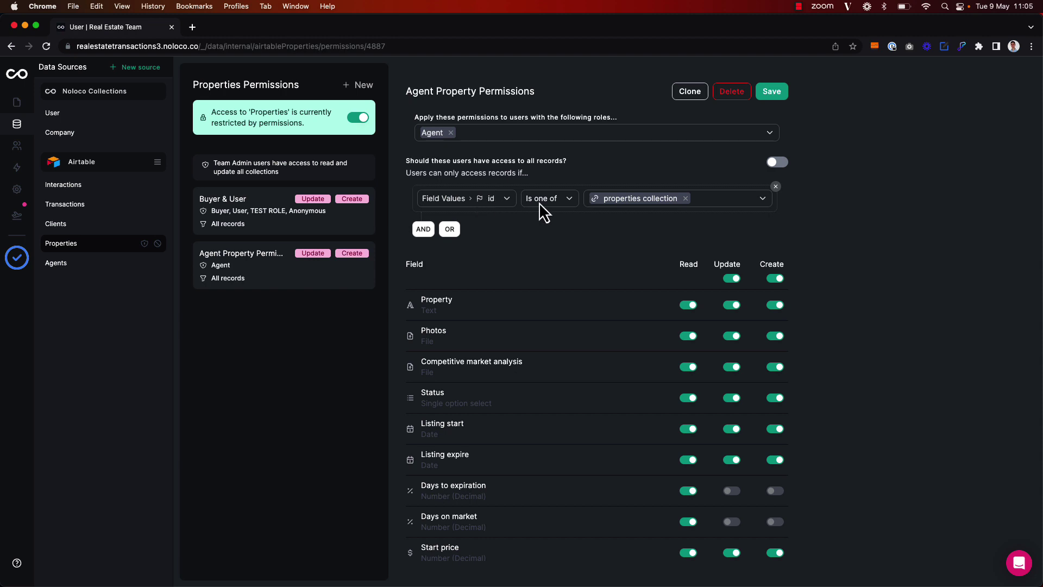
pyautogui.click(715, 207)
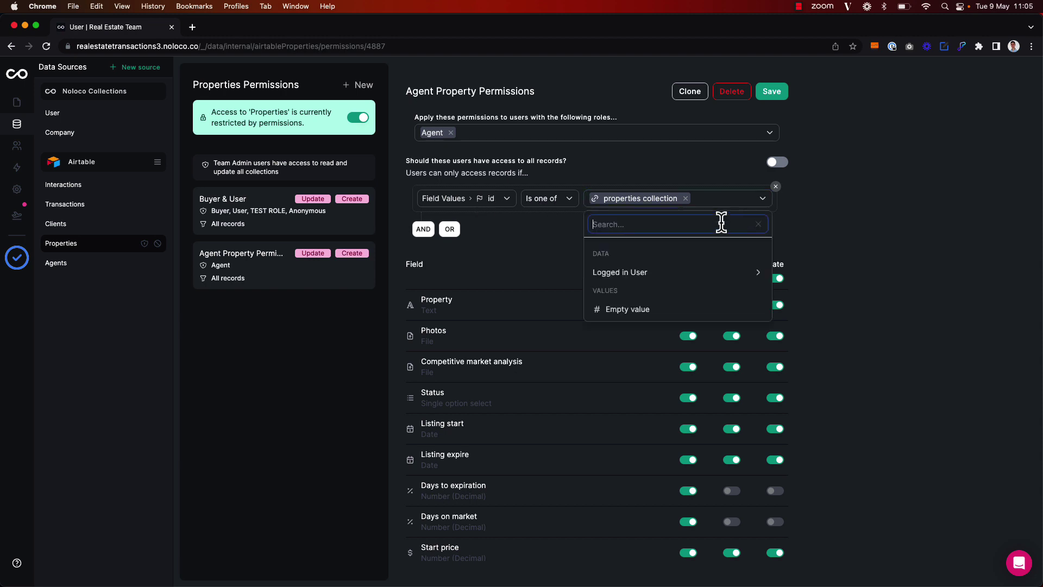
pyautogui.moveTo(718, 274)
pyautogui.moveTo(798, 280)
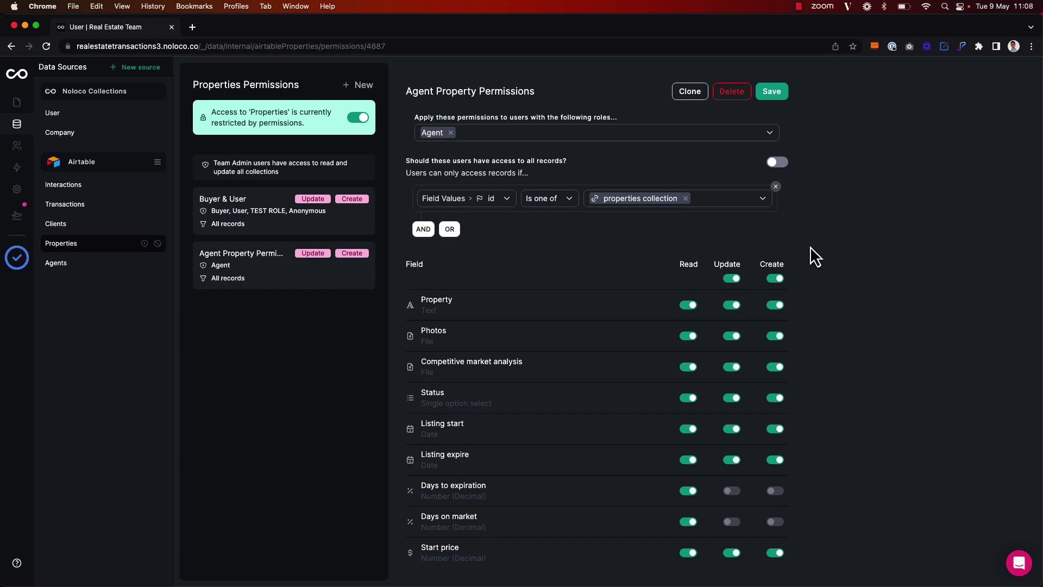
# Step: Turn off Create access for every field in the agent rule, save, and return to the app
pyautogui.click(776, 278)
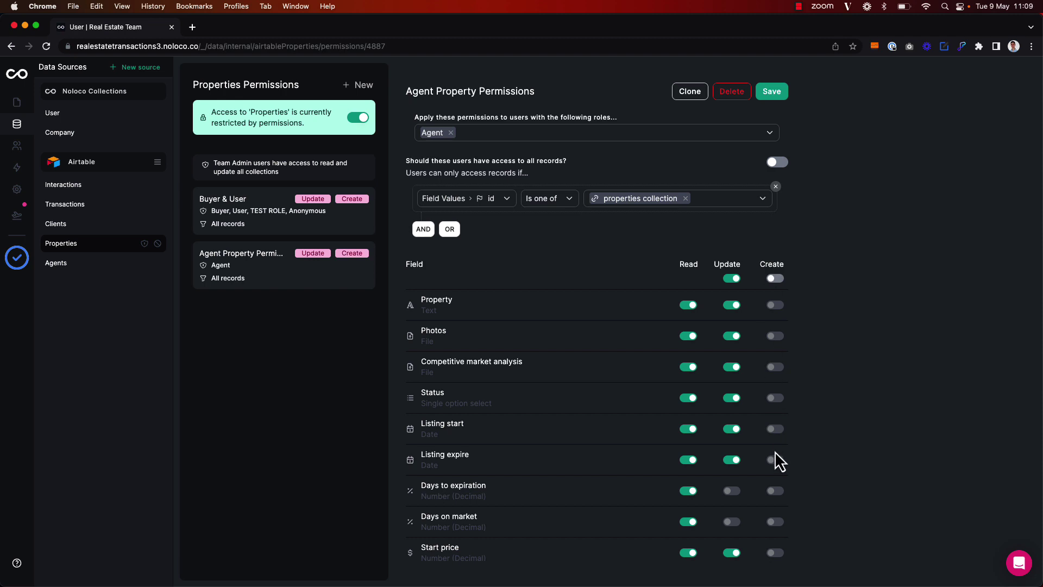
pyautogui.click(774, 93)
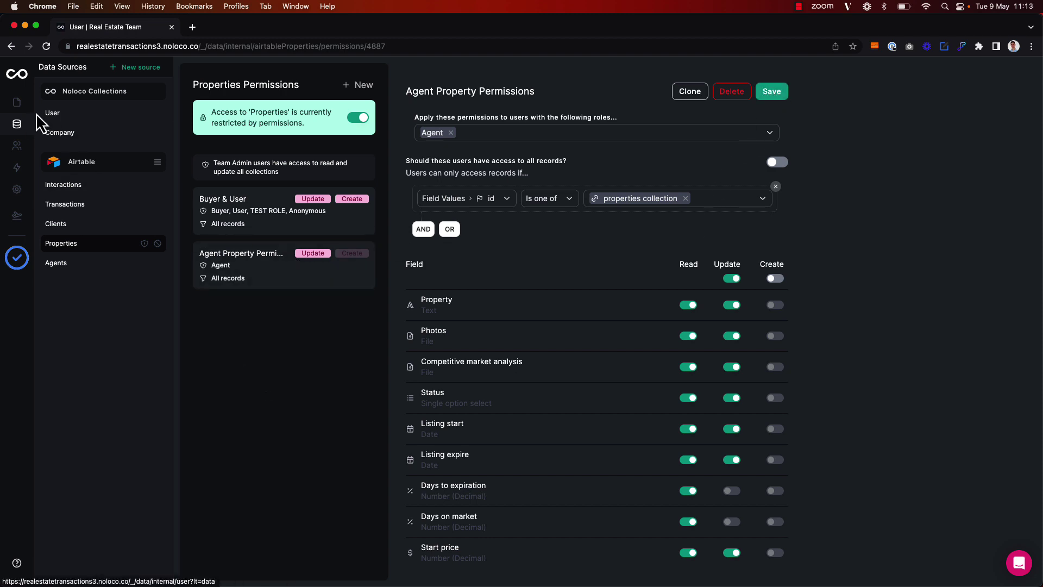
pyautogui.click(17, 105)
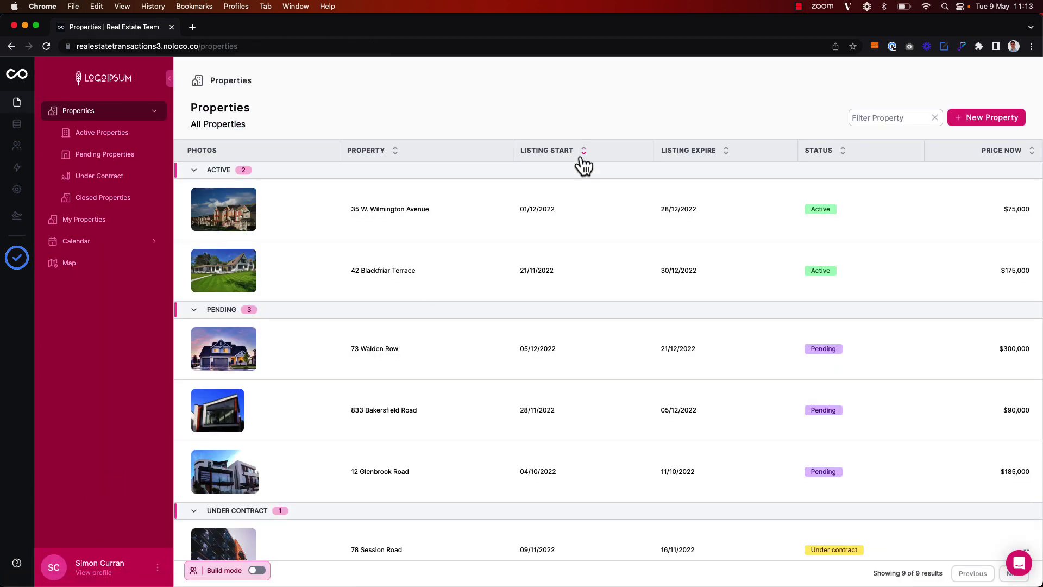
pyautogui.click(982, 129)
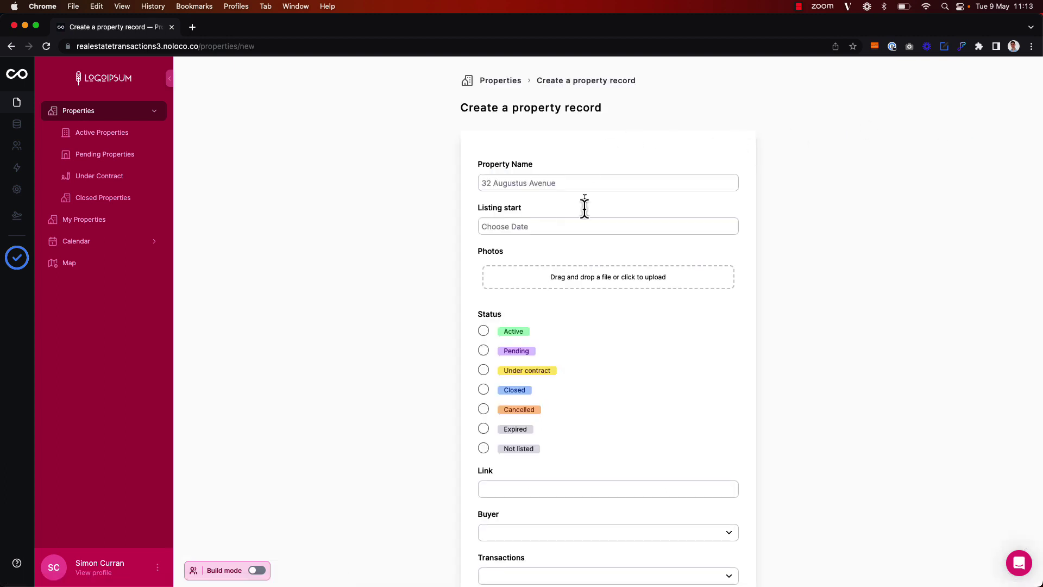
pyautogui.click(93, 122)
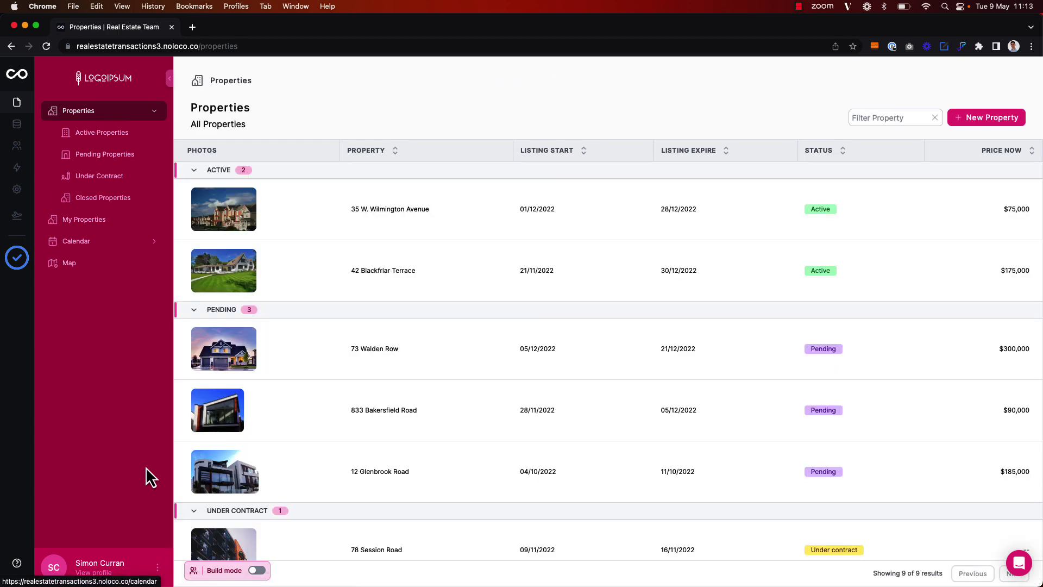
pyautogui.click(193, 570)
pyautogui.write('alexi')
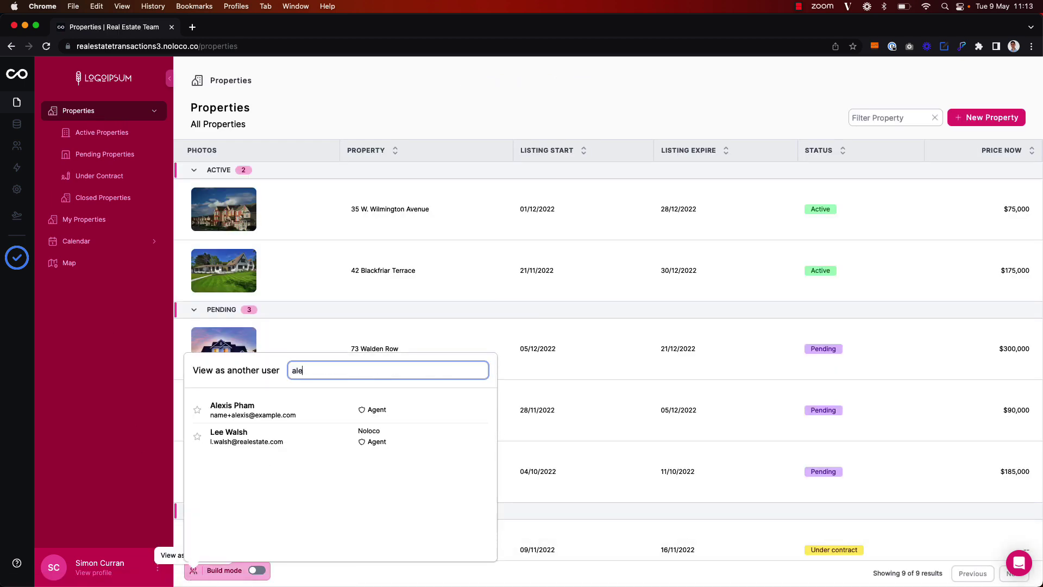
pyautogui.click(474, 411)
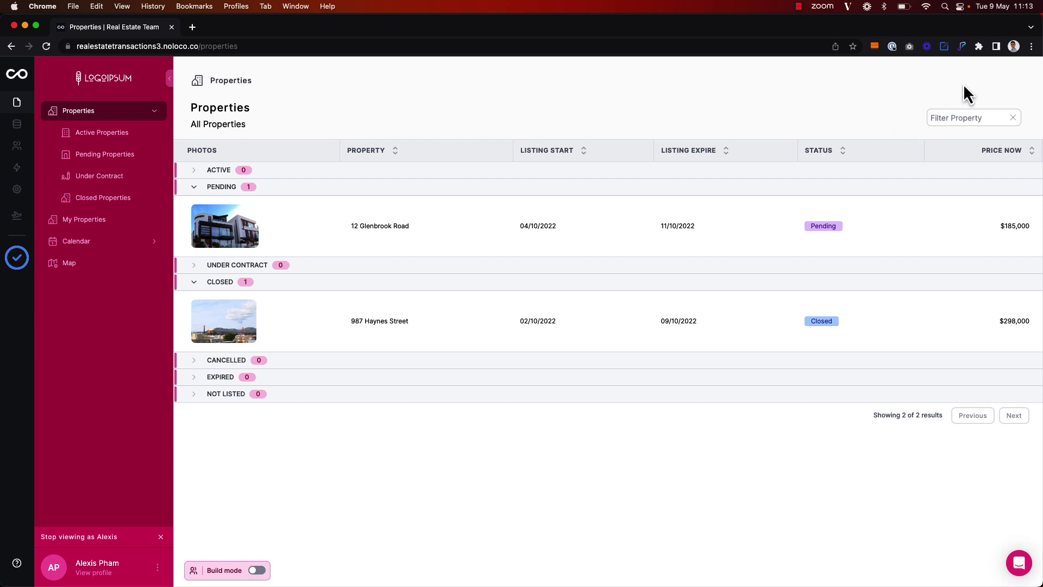
pyautogui.click(160, 536)
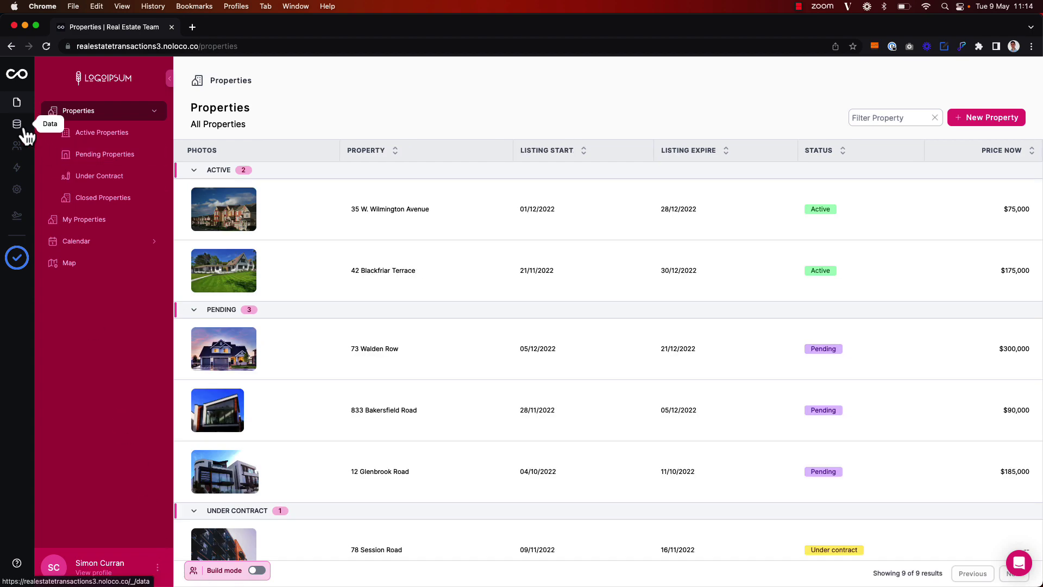
# Step: Disable Update on the Status field in the Agent Property Permissions rule and save it
pyautogui.click(20, 126)
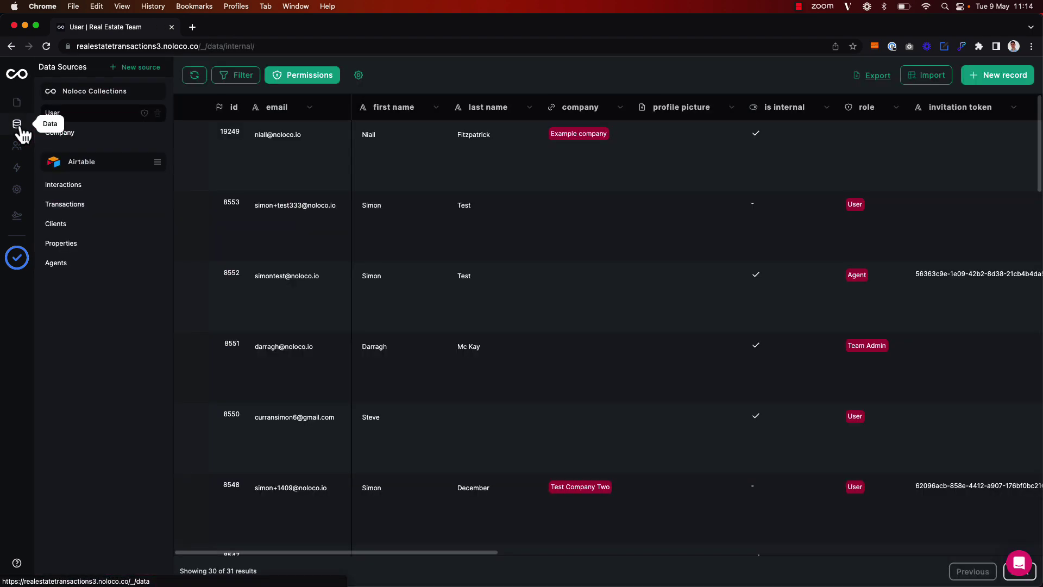
pyautogui.click(144, 245)
pyautogui.click(283, 275)
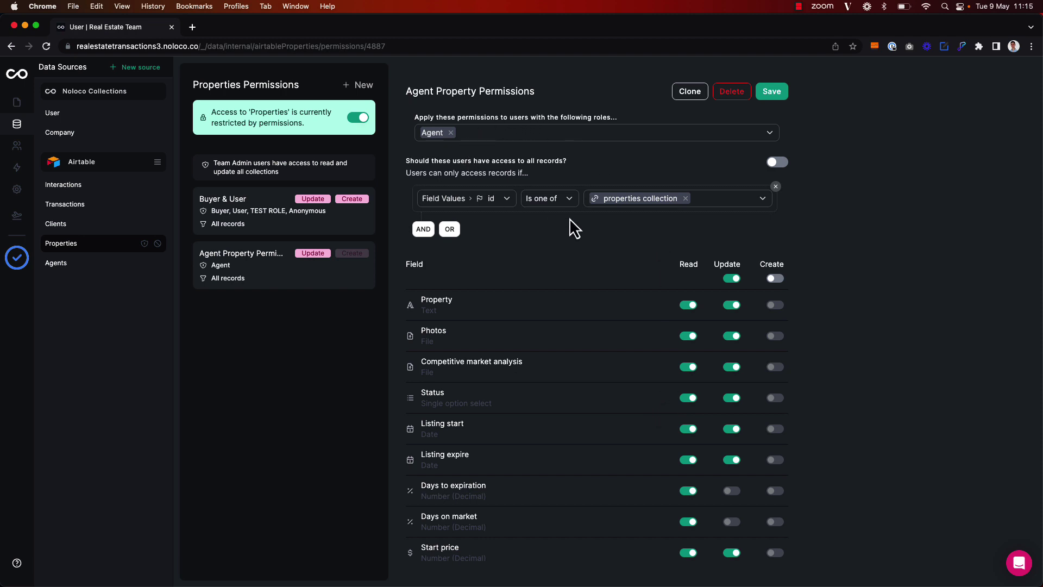
pyautogui.click(733, 412)
pyautogui.click(774, 92)
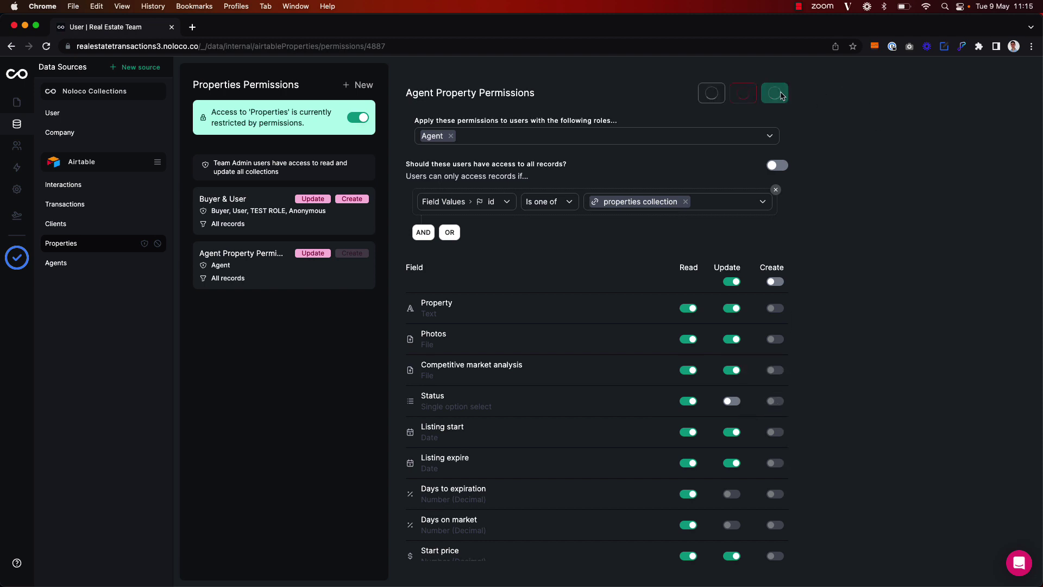
pyautogui.click(26, 110)
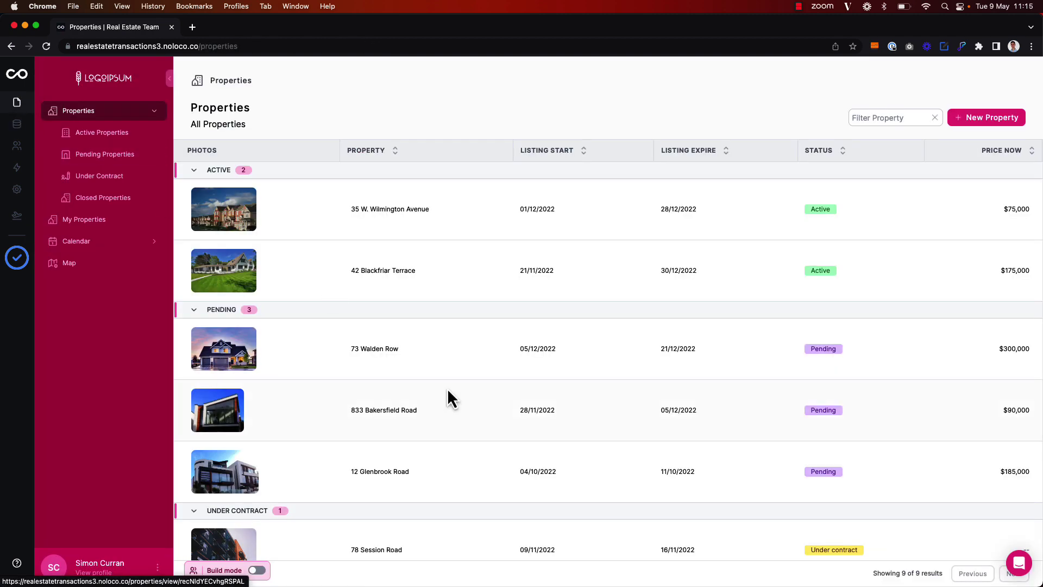
# Step: Set 12 Glenbrook Road's status to Under contract, then return to the Properties list
pyautogui.click(559, 478)
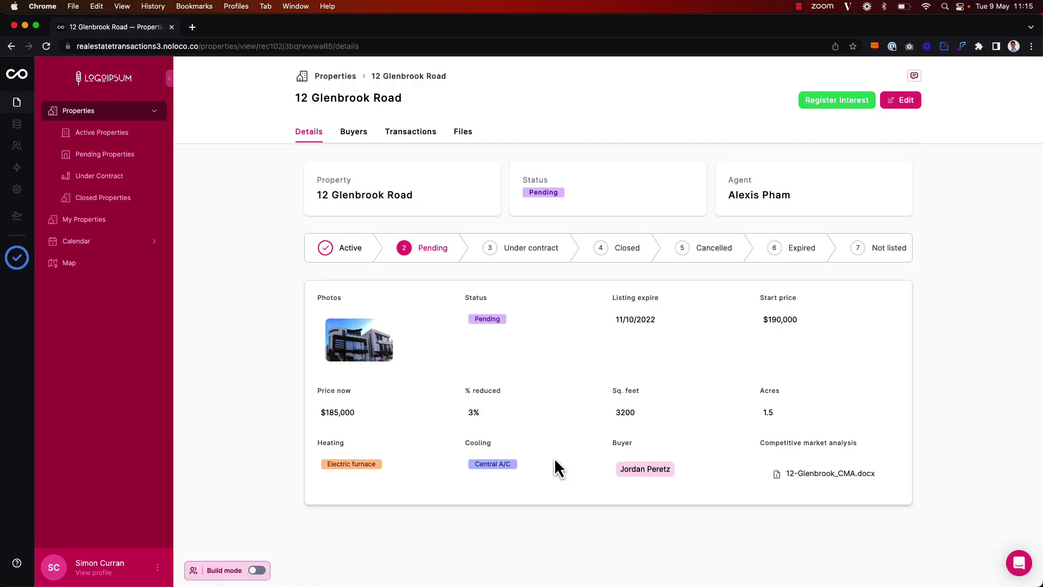
pyautogui.click(532, 253)
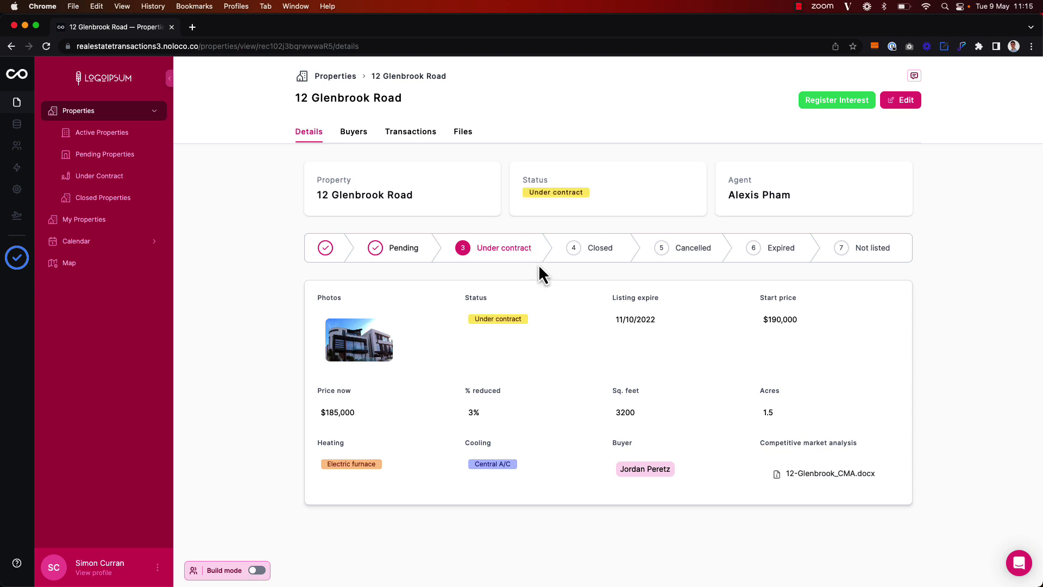
pyautogui.click(92, 112)
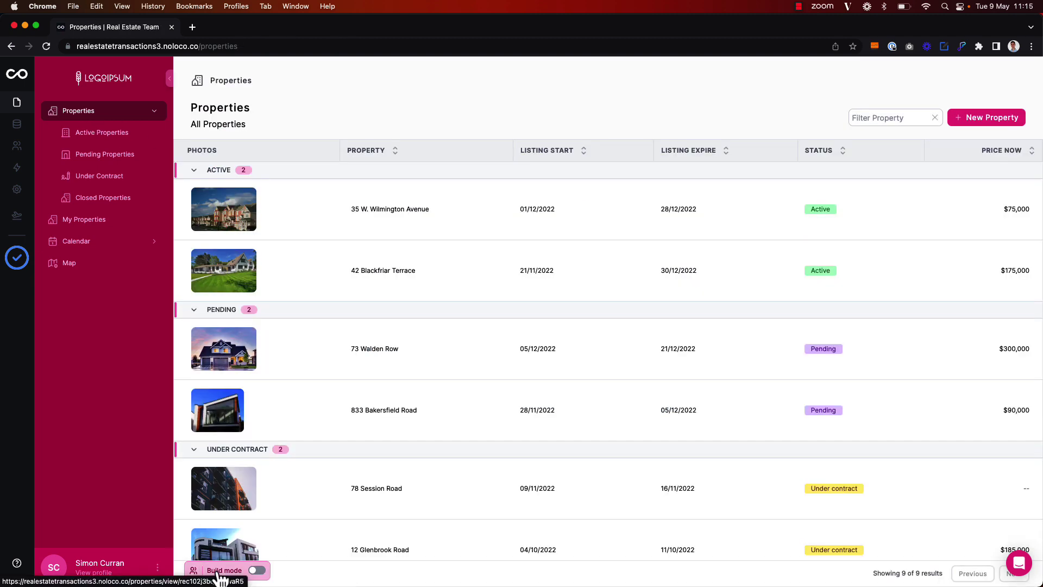
# Step: Preview the app as the agent user
pyautogui.click(194, 572)
pyautogui.write('alexi')
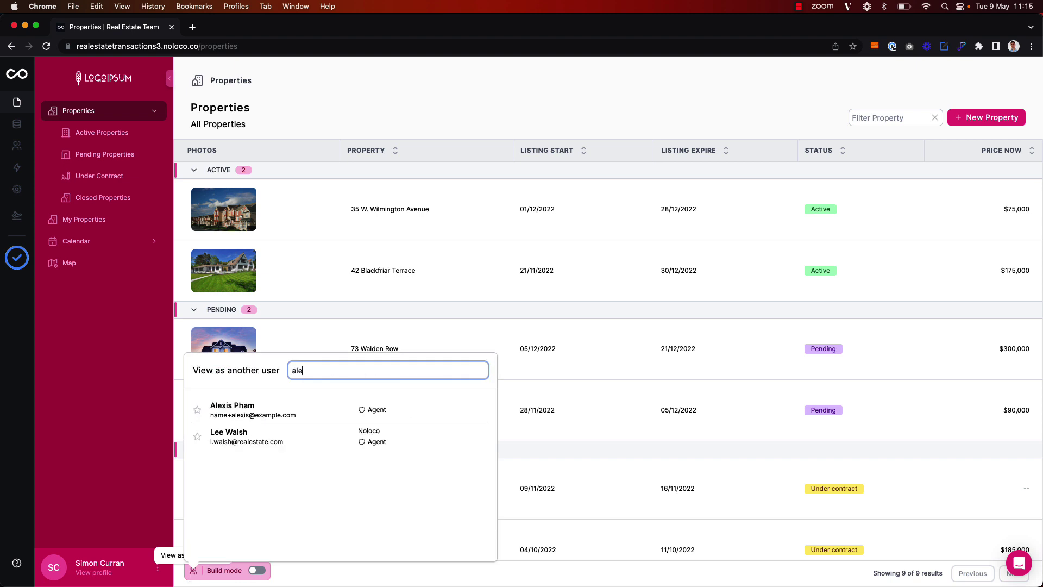
pyautogui.click(469, 412)
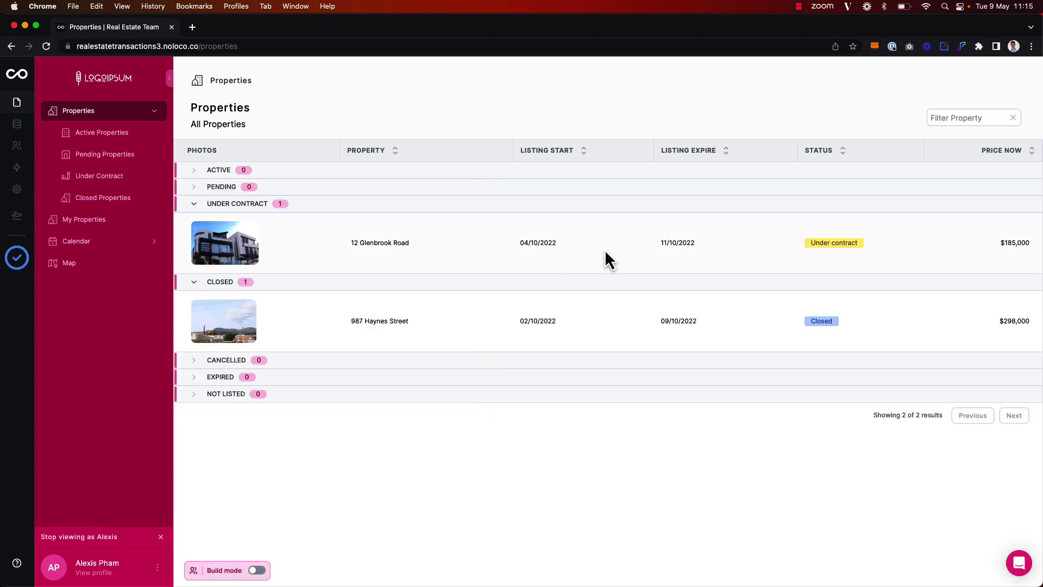
# Step: Edit 12 Glenbrook Road as the agent to confirm Status is read-only, then return to Properties
pyautogui.click(604, 246)
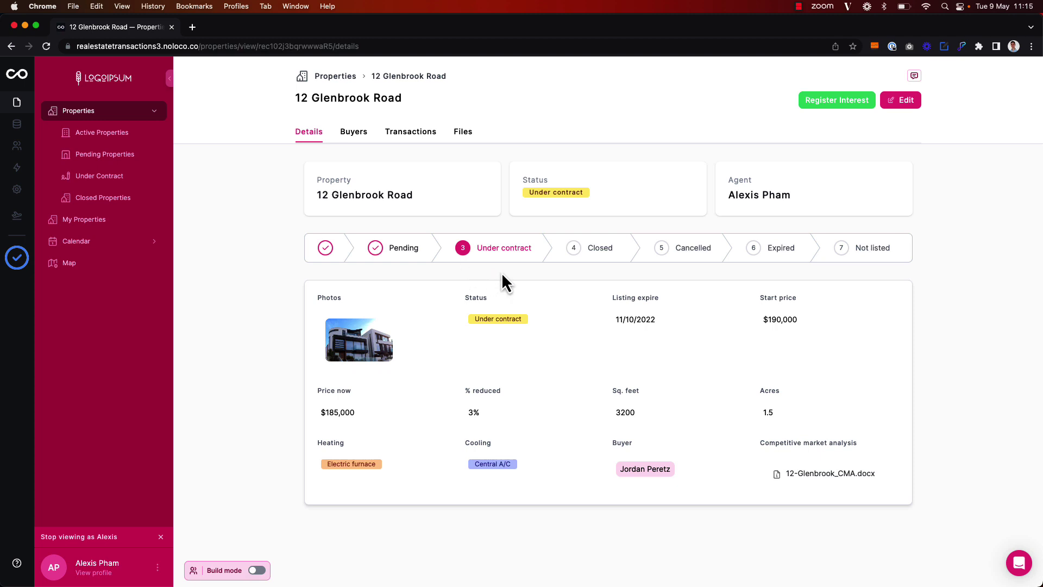
pyautogui.click(898, 101)
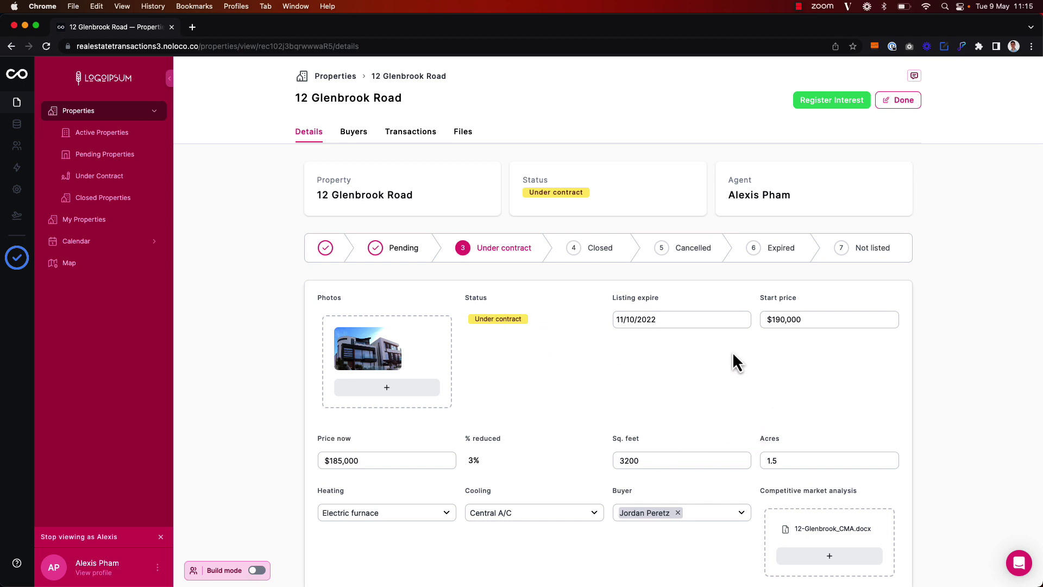
pyautogui.click(899, 100)
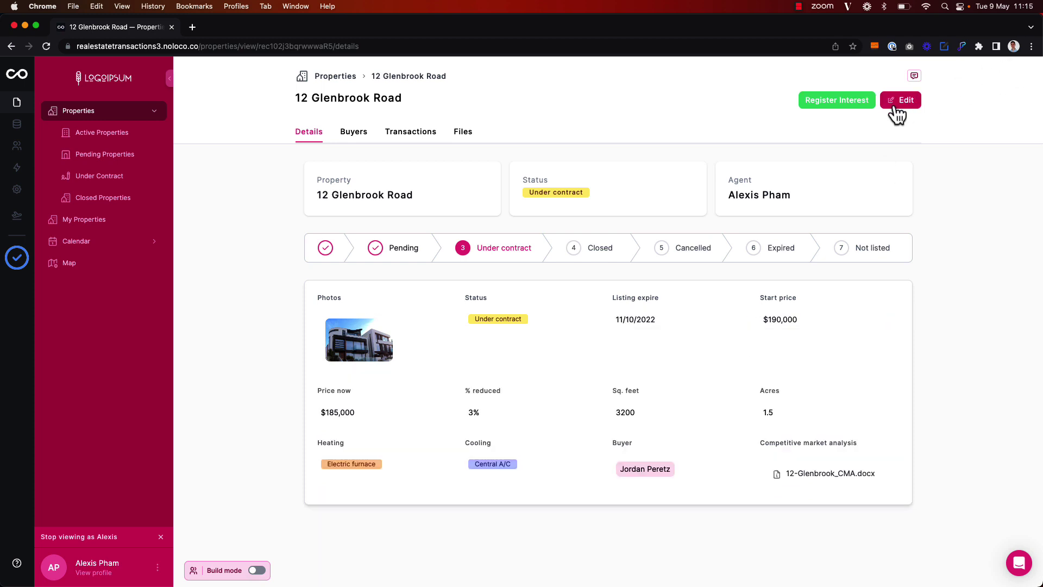
pyautogui.click(103, 112)
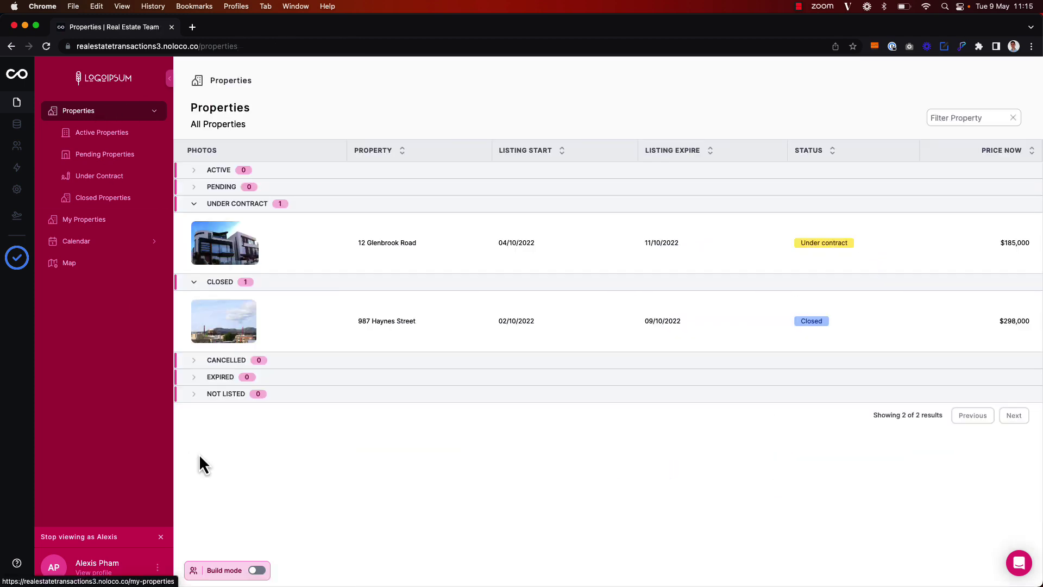
# Step: Exit the agent preview, turn off Read for Competitive market analysis in the agent rule, and save
pyautogui.click(161, 536)
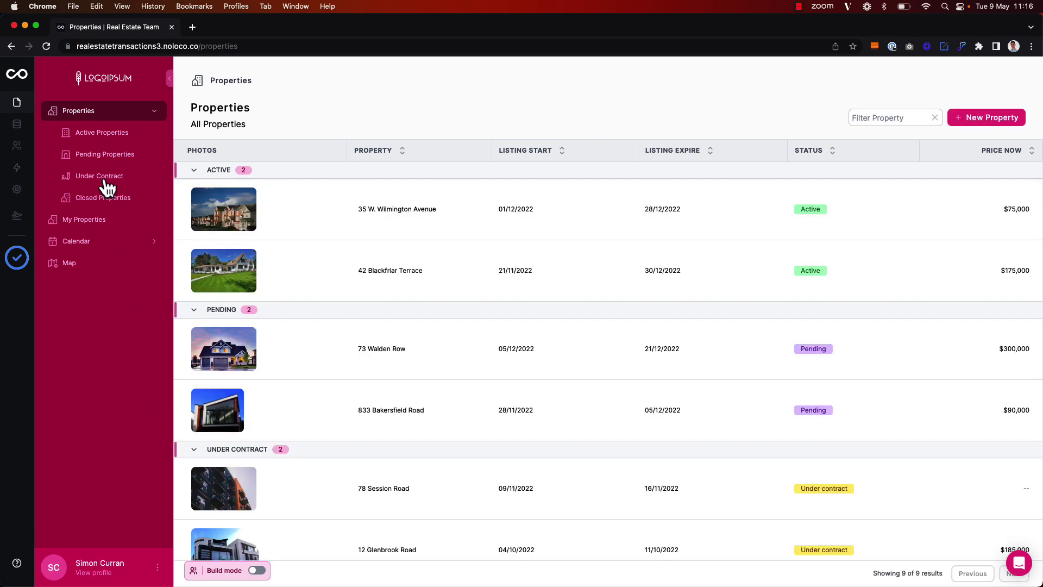
pyautogui.click(19, 126)
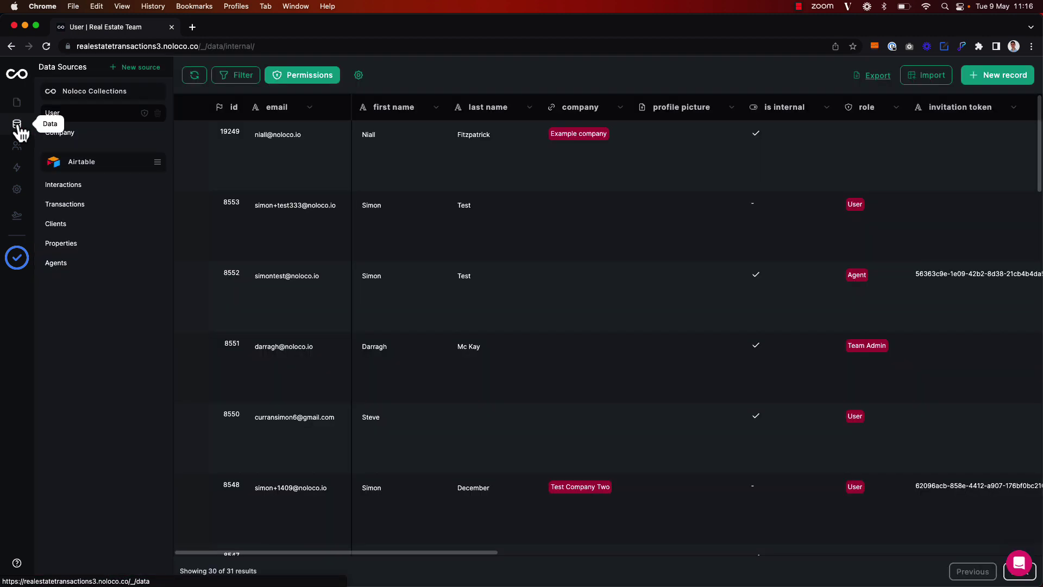
pyautogui.click(145, 244)
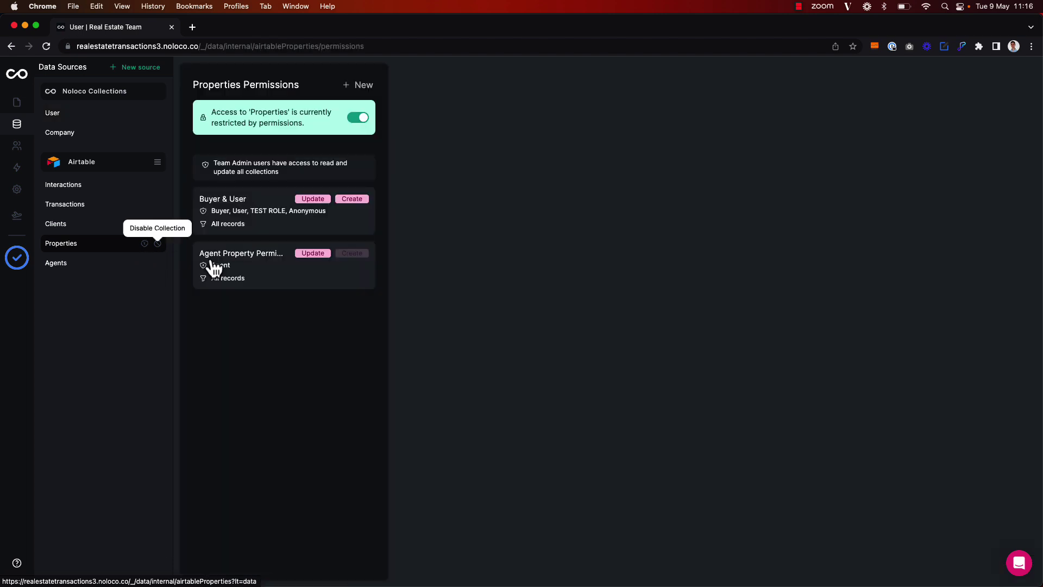
pyautogui.click(297, 281)
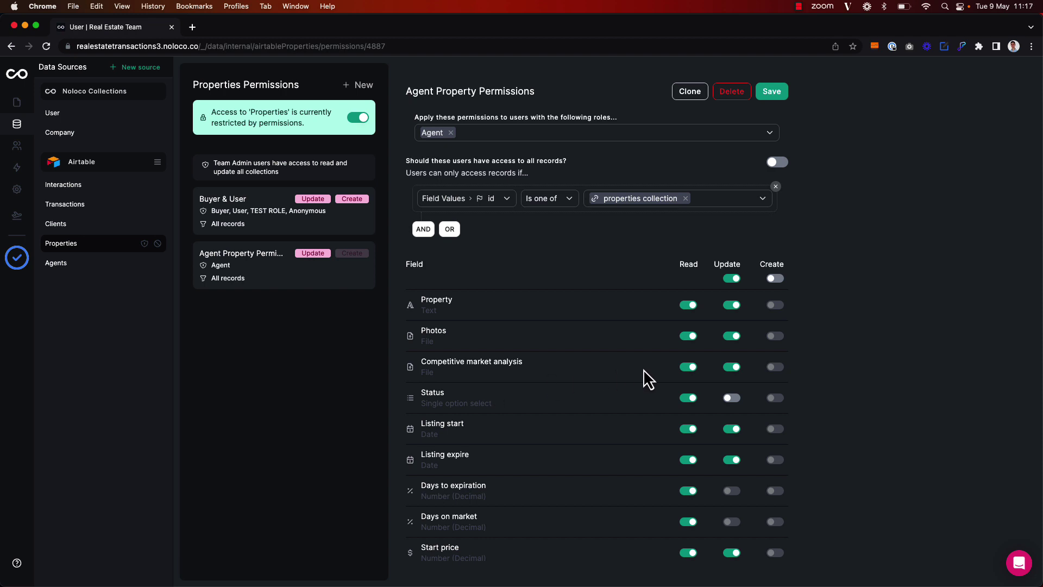
pyautogui.click(689, 367)
pyautogui.click(774, 93)
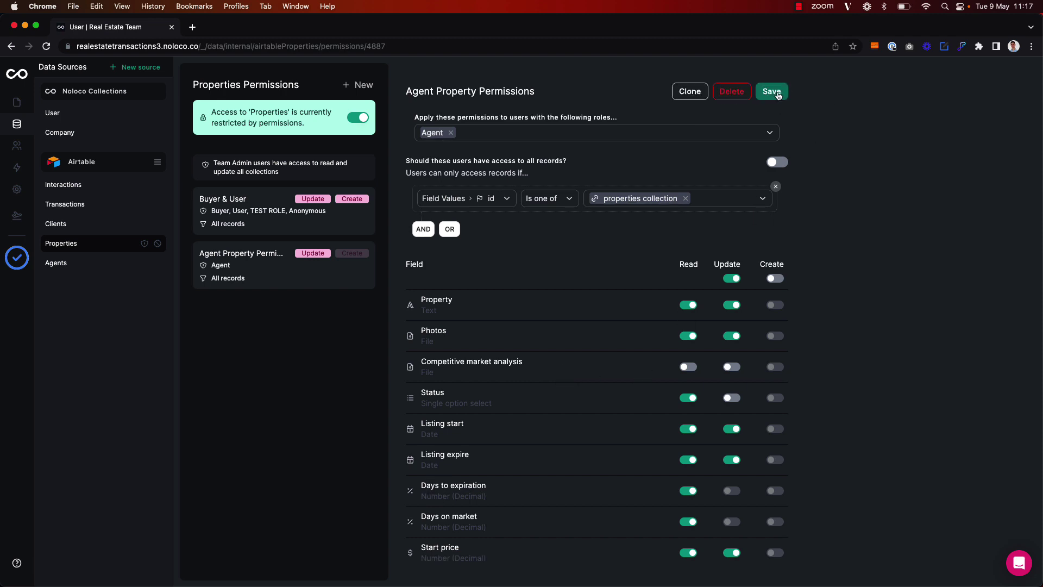
pyautogui.click(18, 104)
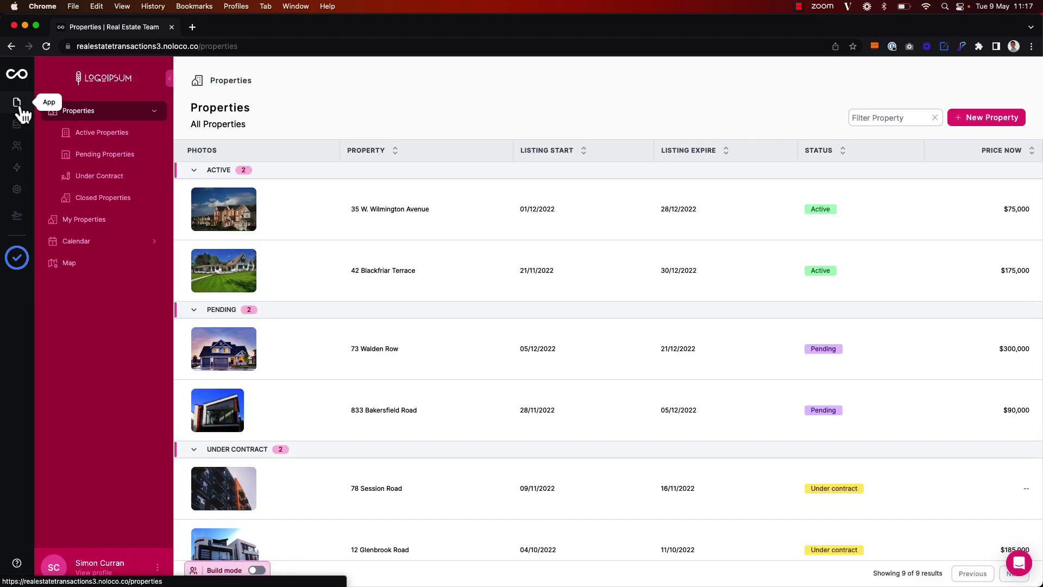
# Step: Open 12 Glenbrook Road as the builder, then return to the Properties list
pyautogui.scroll(-2, 528, 442)
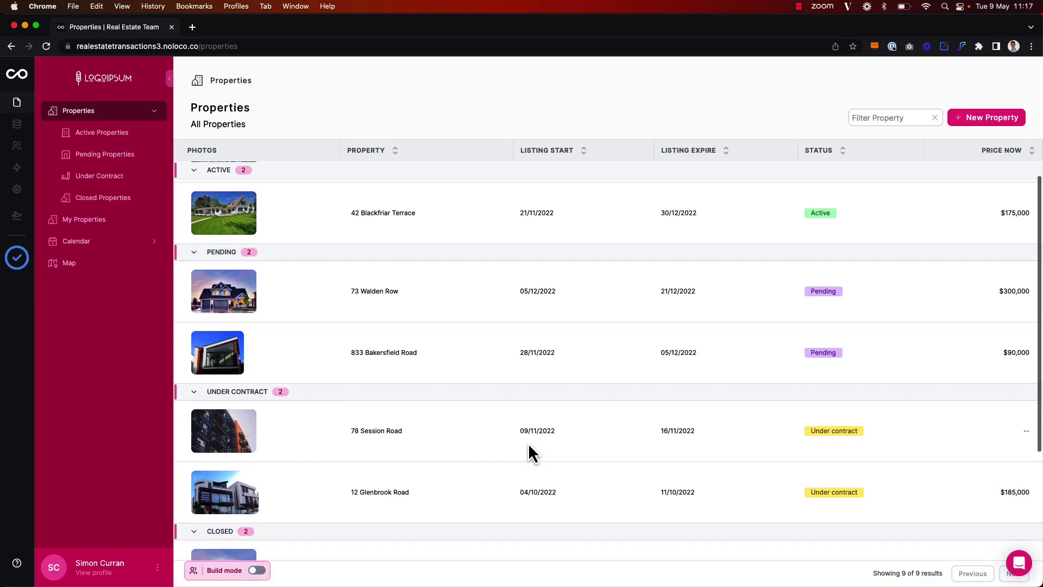
pyautogui.click(608, 484)
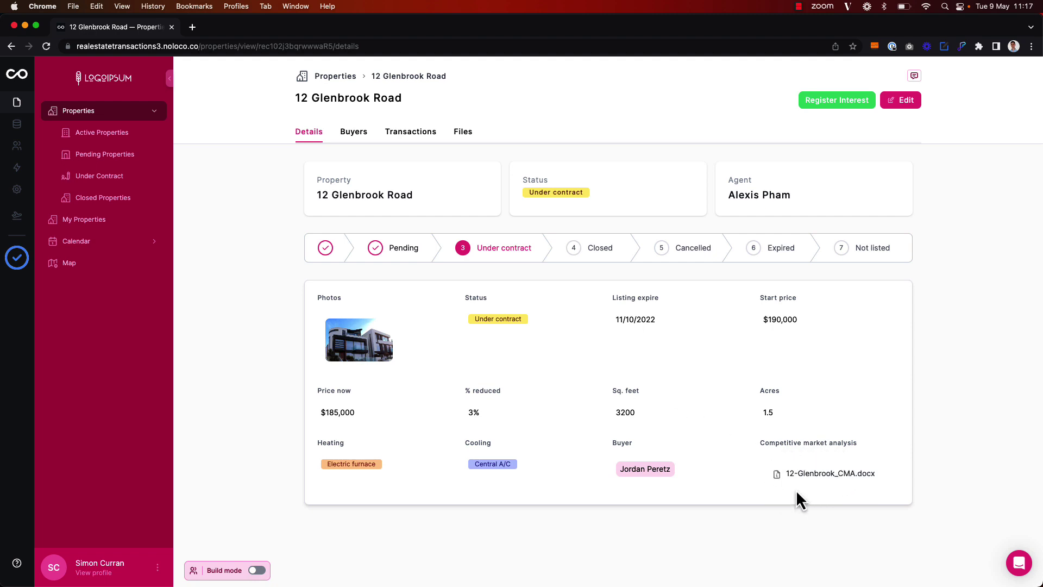
pyautogui.click(133, 118)
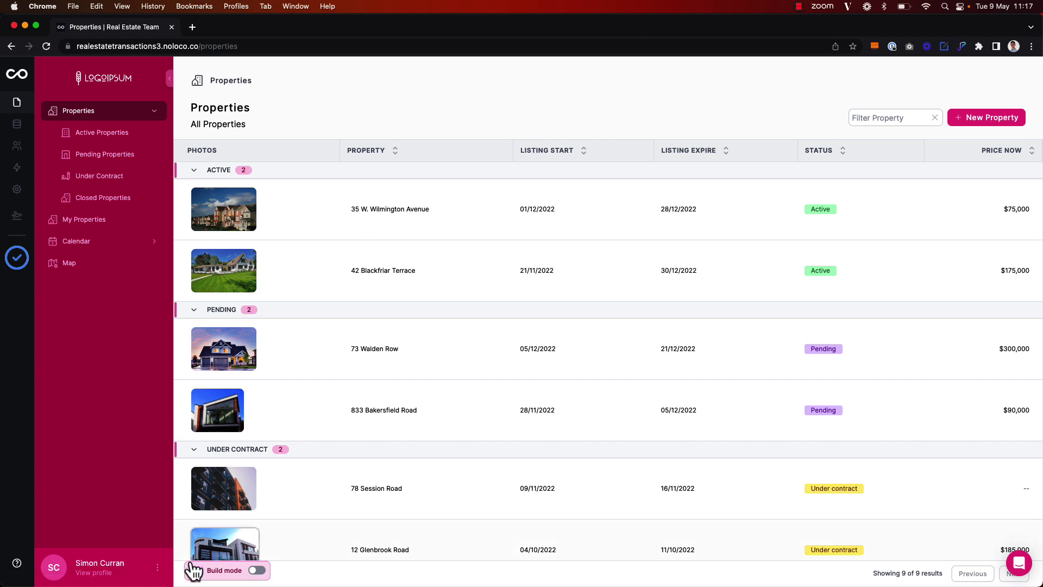
# Step: Switch to viewing as the agent and reopen 12 Glenbrook Road to check the field is gone
pyautogui.click(193, 571)
pyautogui.write('alexi')
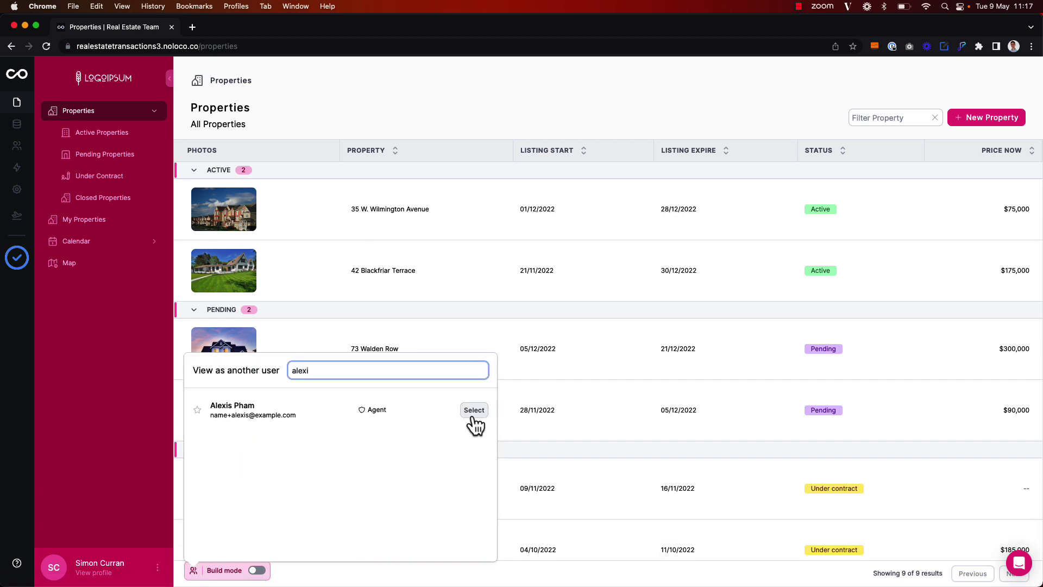
pyautogui.click(473, 411)
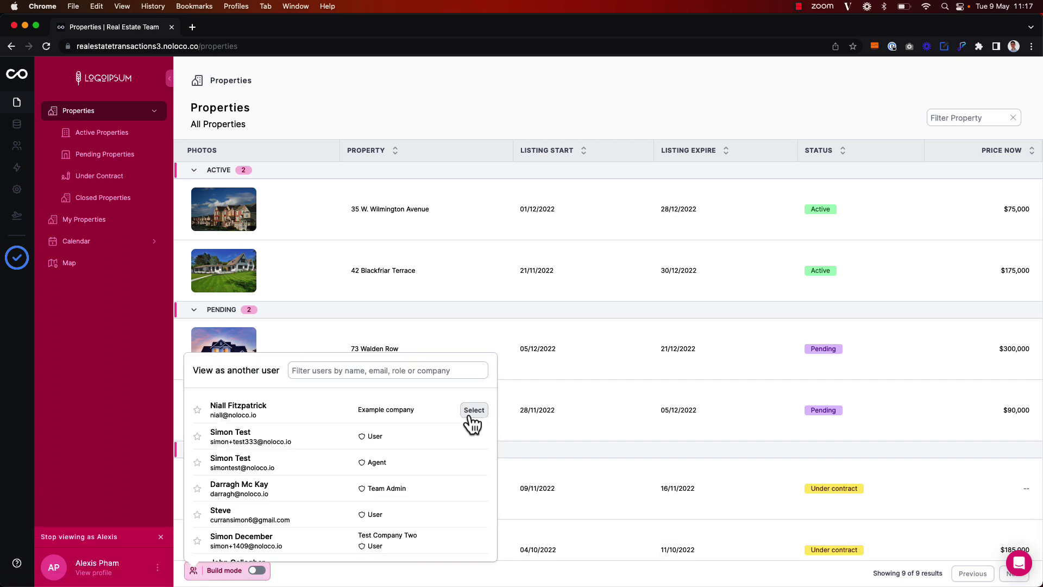
pyautogui.click(123, 374)
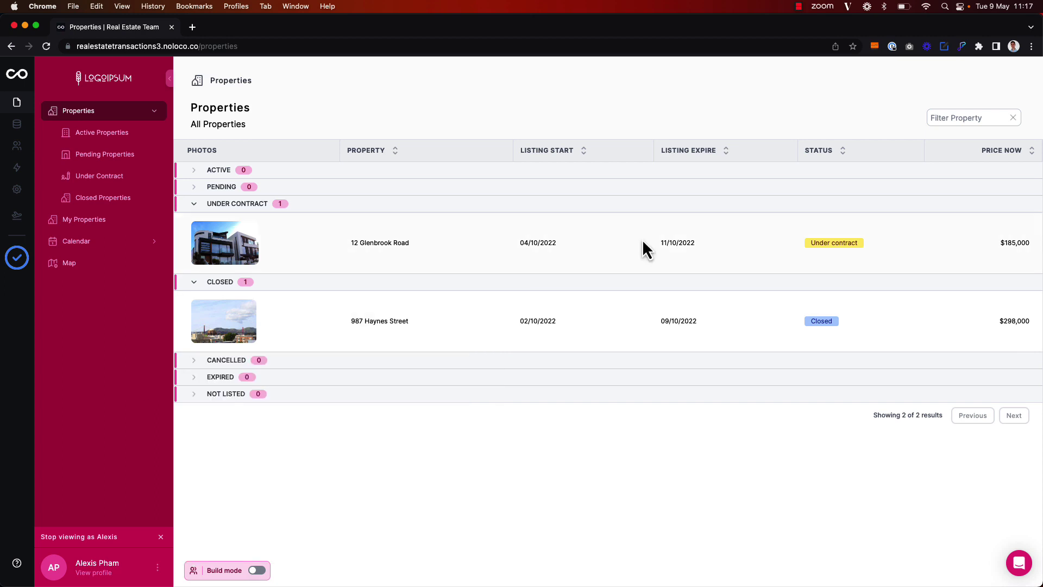
pyautogui.click(729, 248)
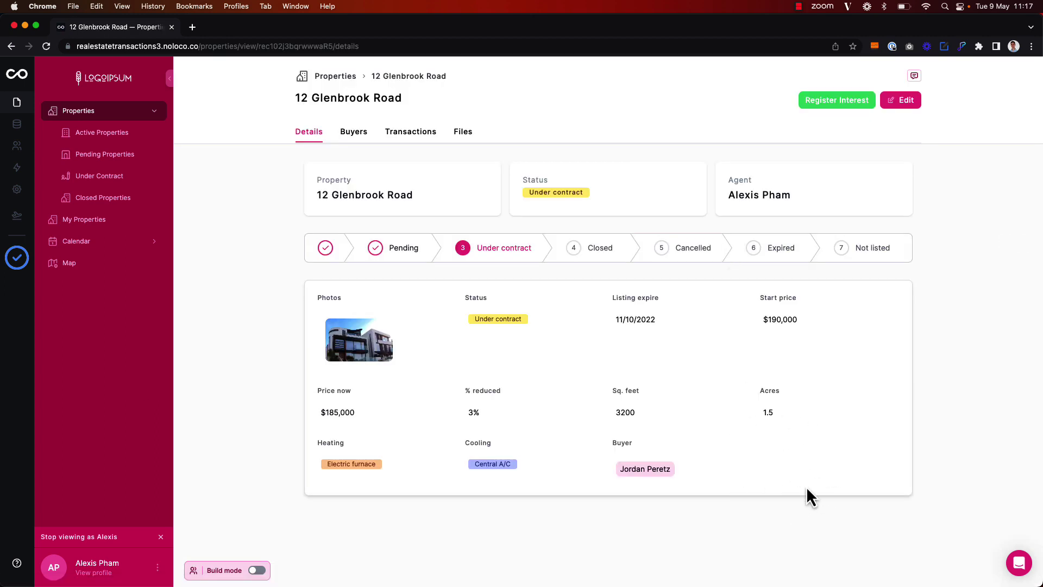
pyautogui.press('super+e')
pyautogui.click(784, 461)
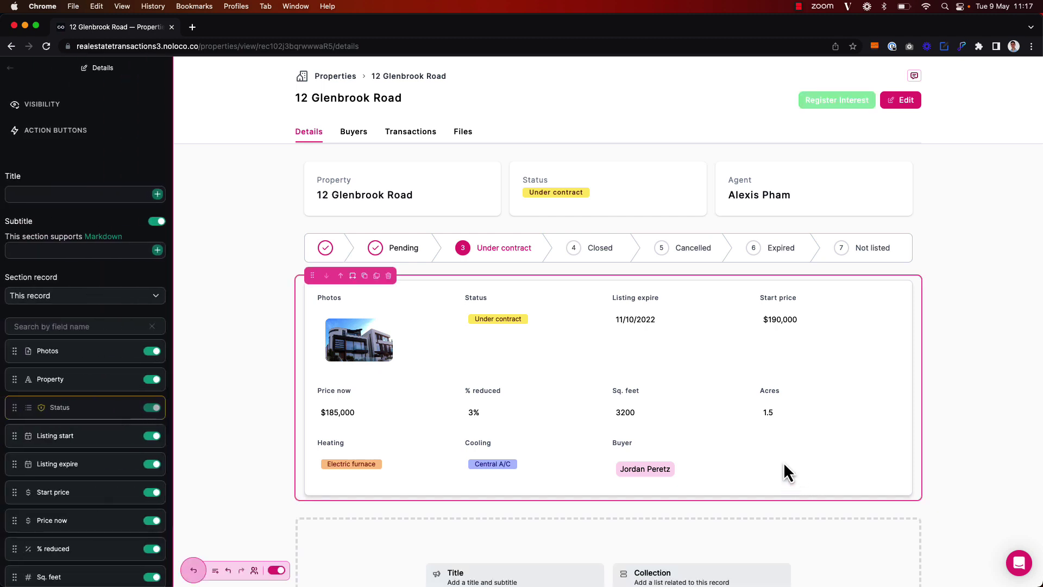
pyautogui.scroll(-5, 52, 438)
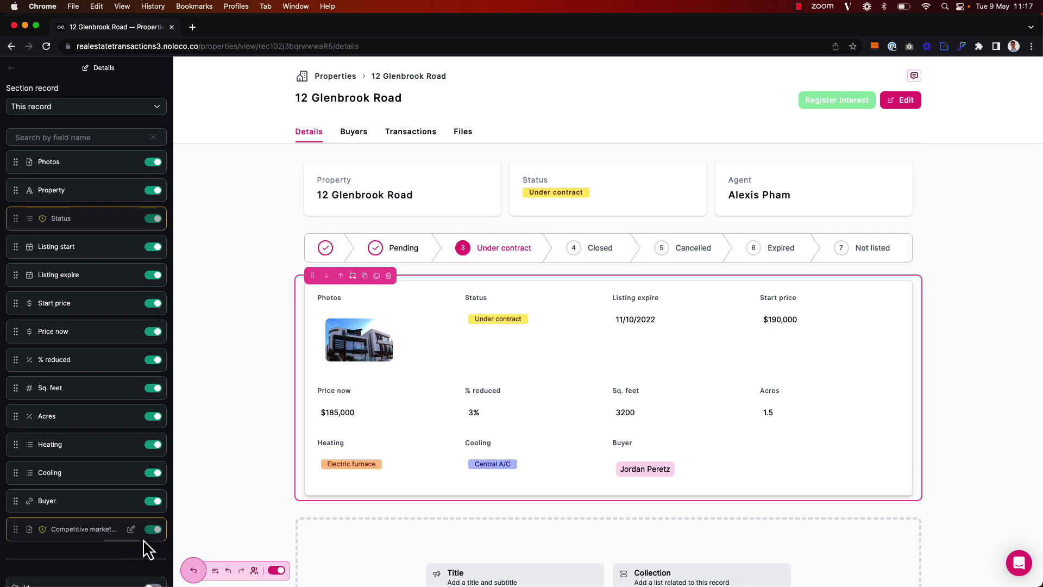
pyautogui.moveTo(42, 529)
pyautogui.press('super+e')
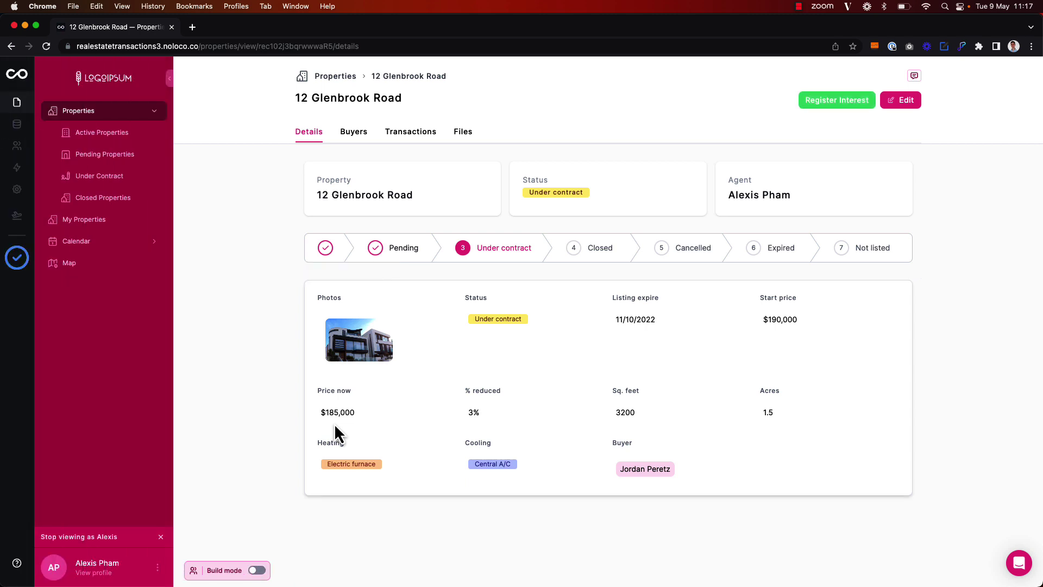
# Step: Exit the agent preview and show all 9 properties in the Properties list
pyautogui.click(159, 538)
pyautogui.click(94, 114)
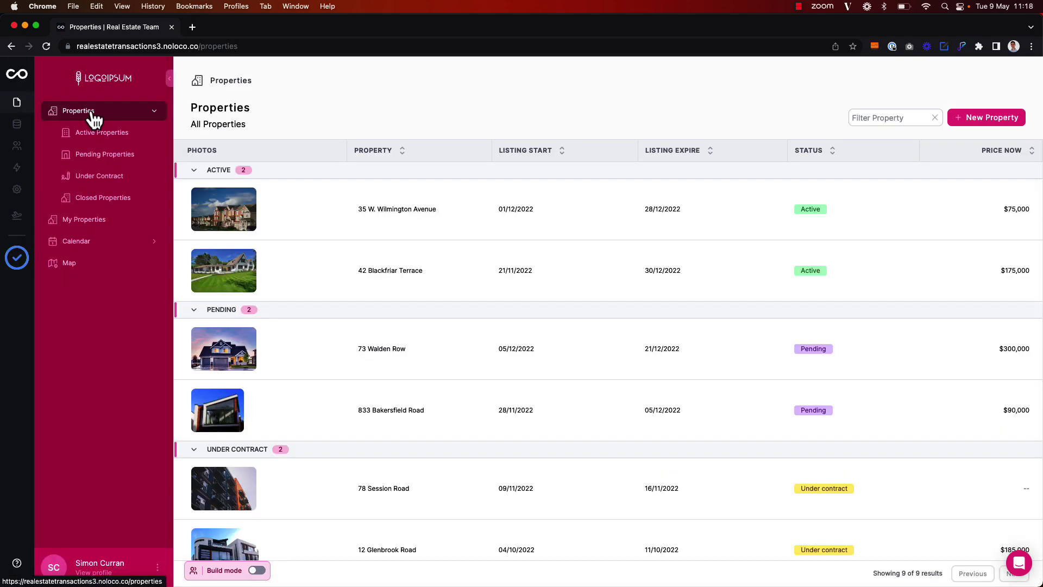